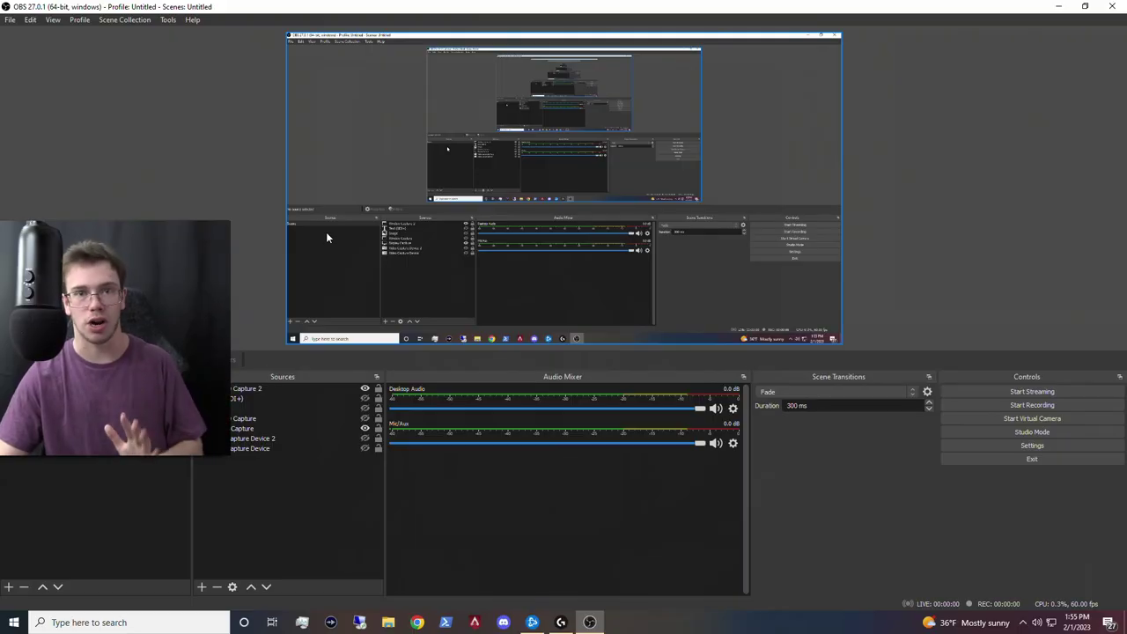
- Update OBS Studio to version 29.0 through Check For Updates and relaunch it afterwards
left_click(192, 19)
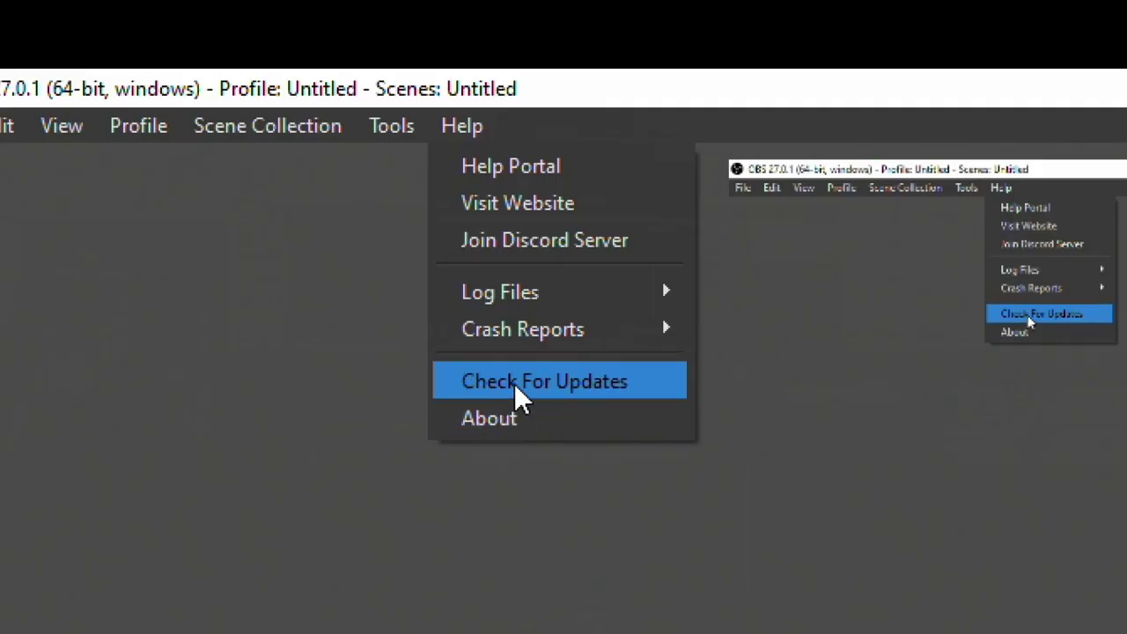
left_click(210, 109)
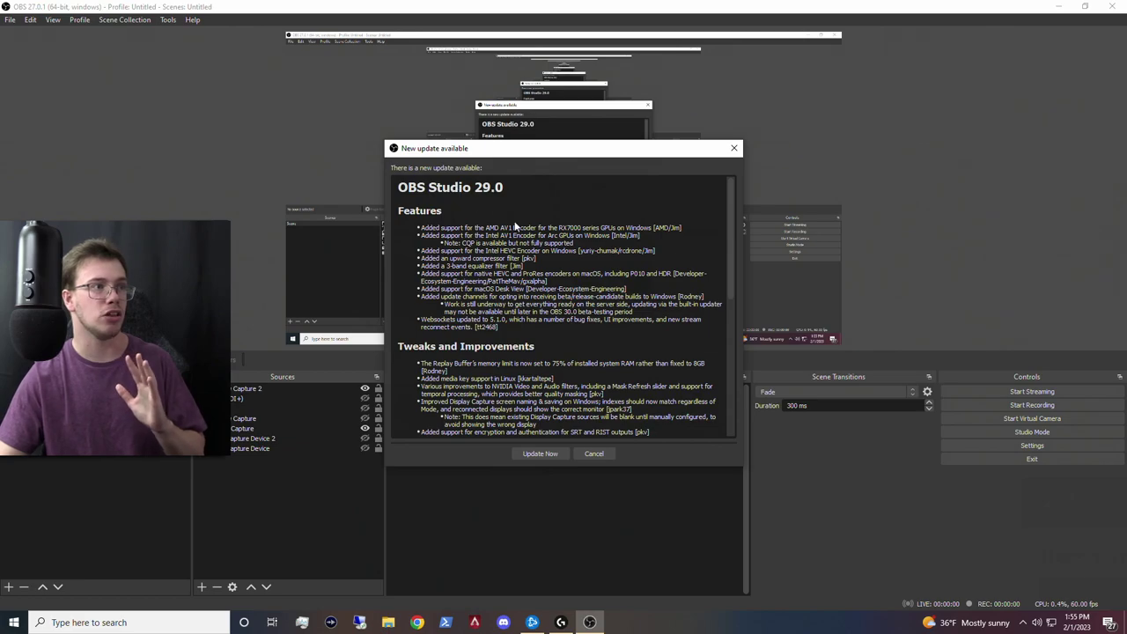
left_click(541, 455)
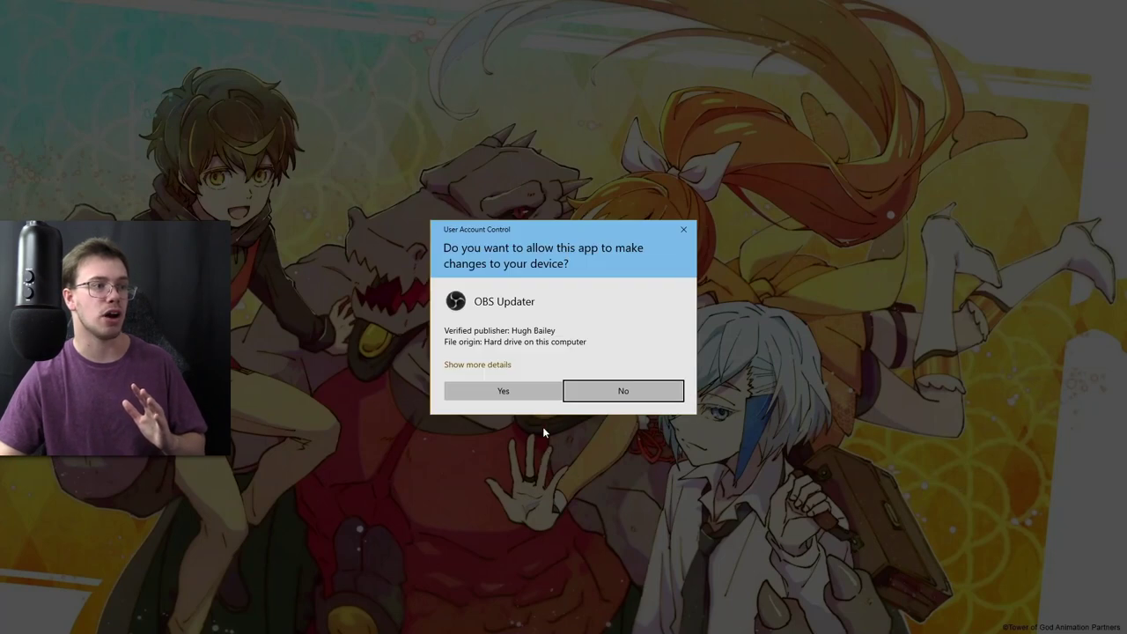
left_click(528, 388)
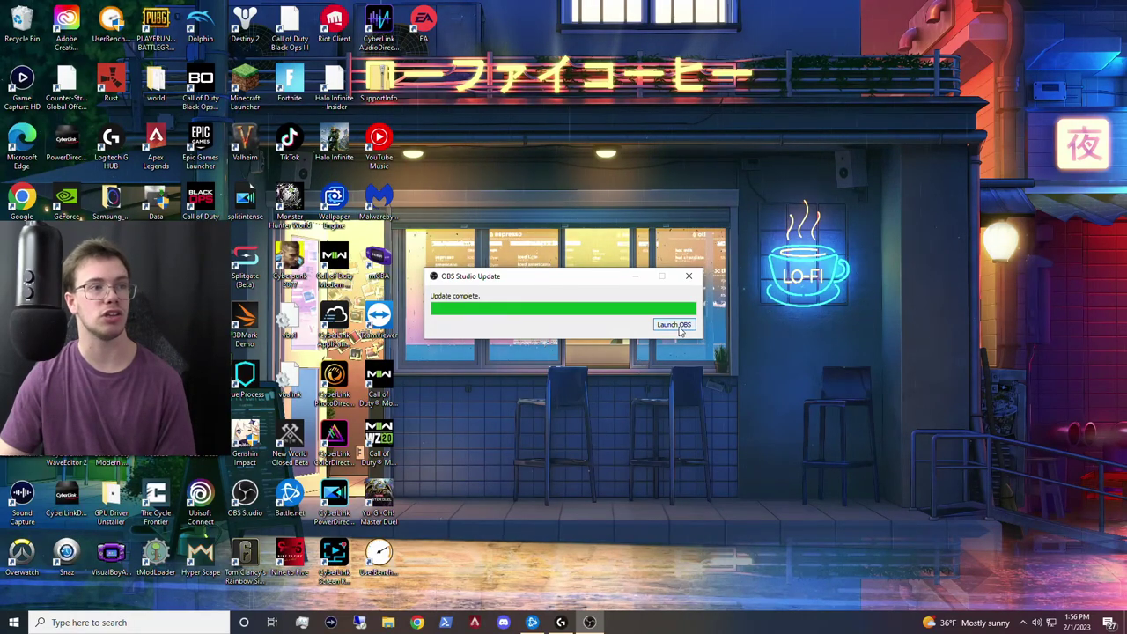
left_click(674, 325)
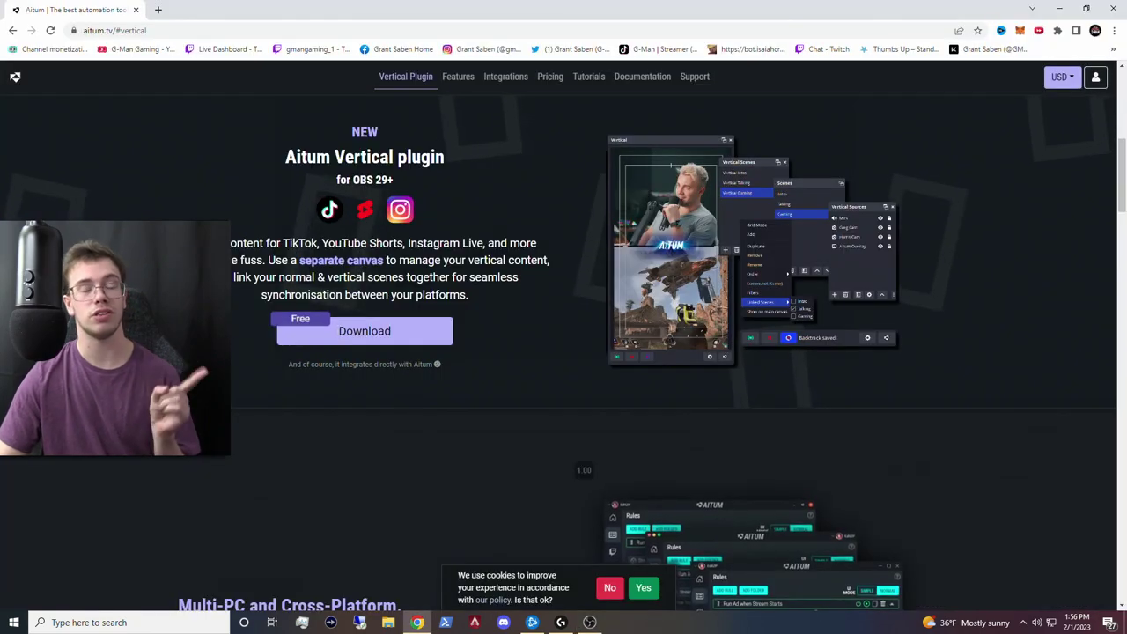
- Download vertical-canvas-windows-installer.exe from the Aitum Vertical page and set it to open when done
left_click(352, 332)
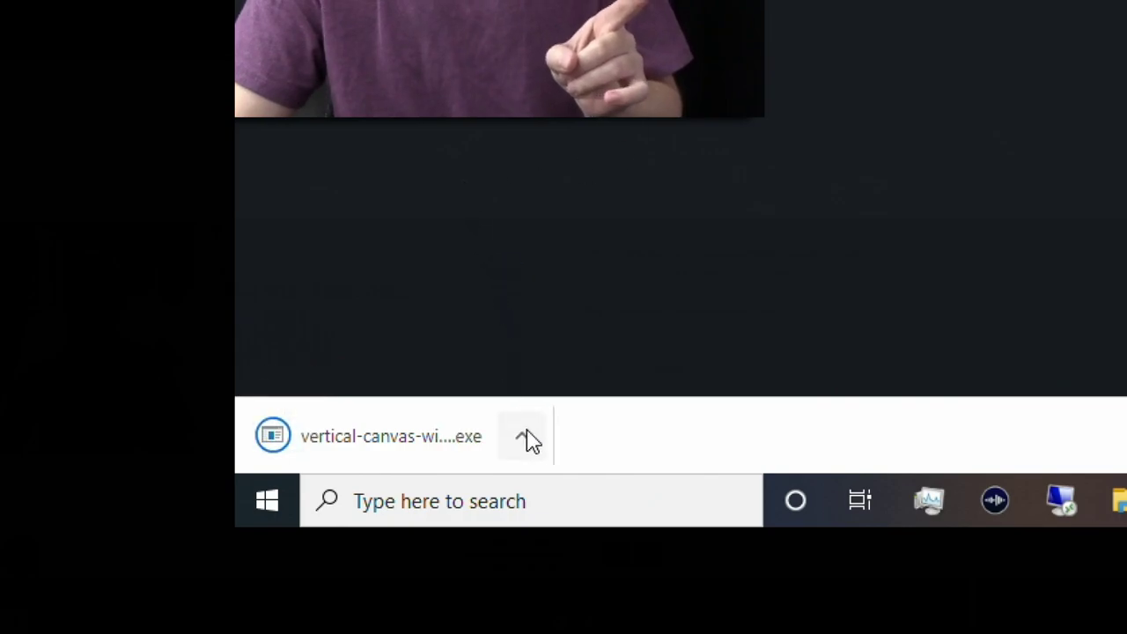
left_click(528, 440)
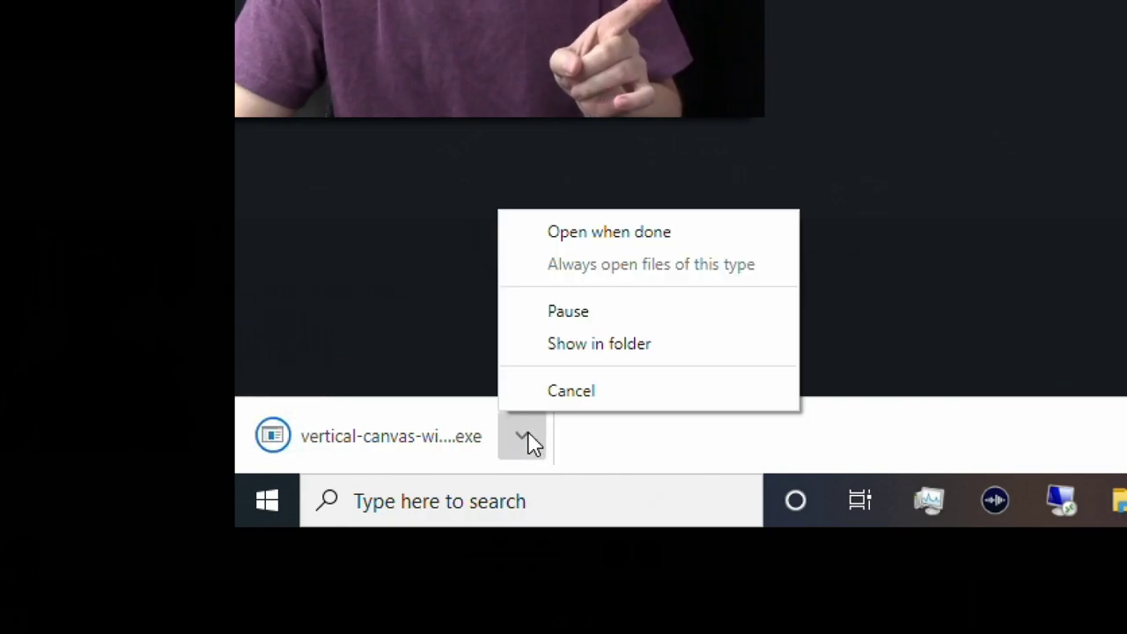
- Install Vertical Canvas 1.0.3 using the default obs-studio folder and Start Menu folder
left_click(626, 244)
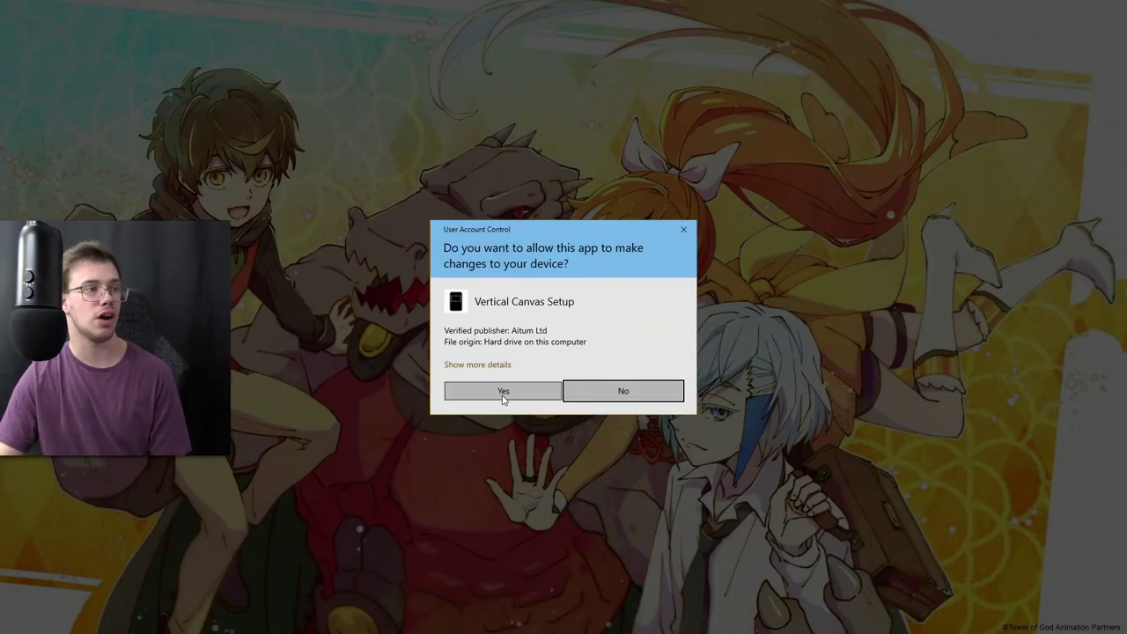
left_click(503, 393)
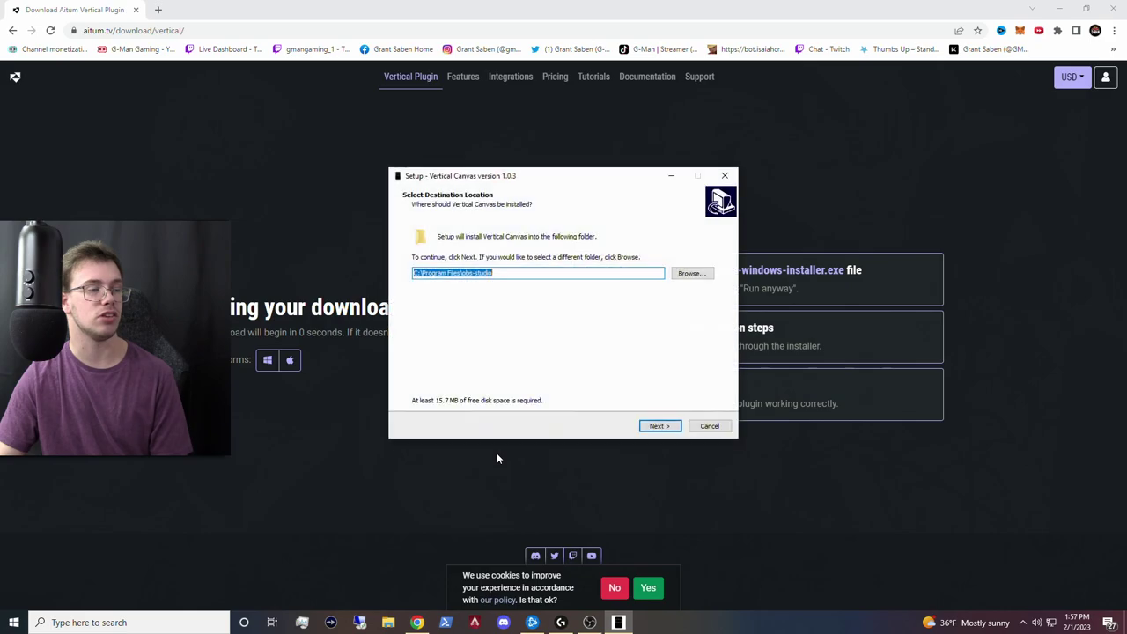
left_click(659, 426)
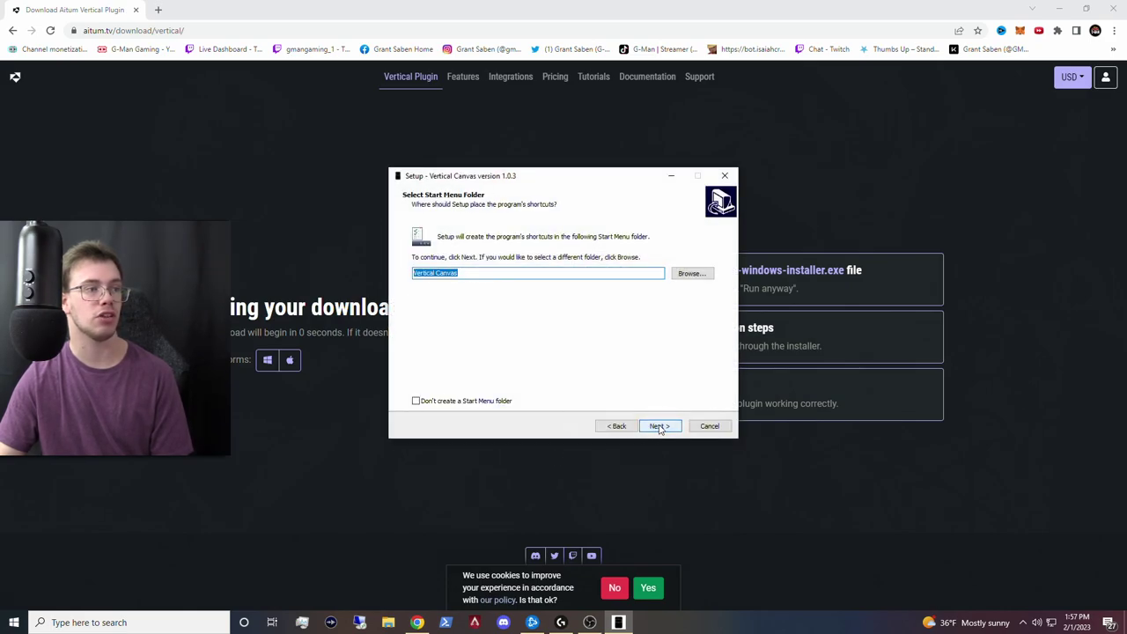
left_click(659, 426)
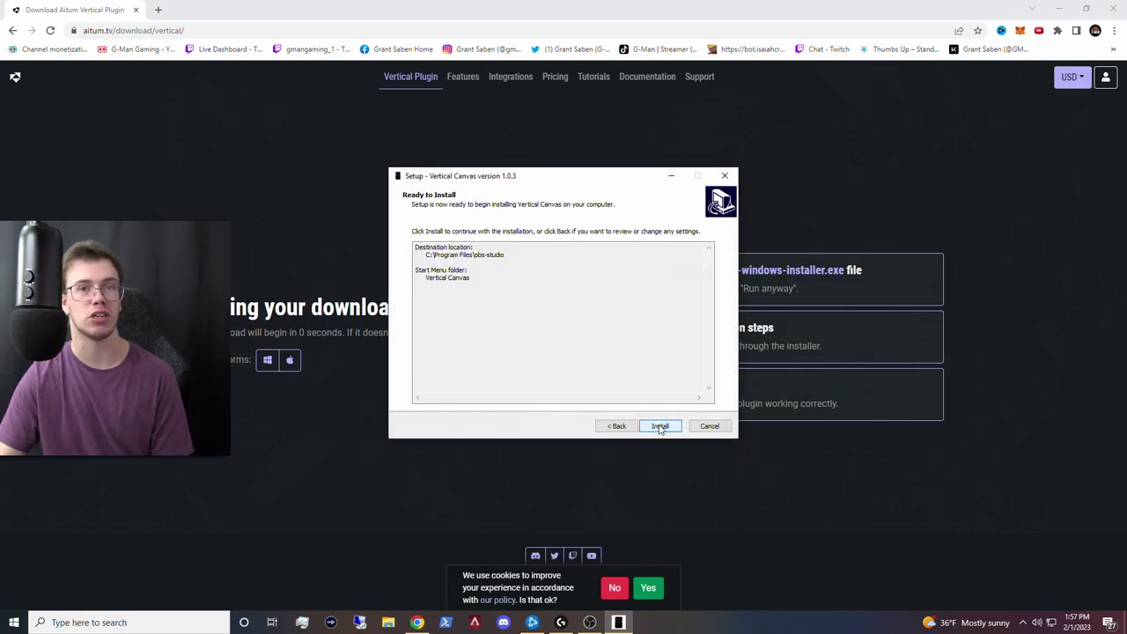
left_click(659, 426)
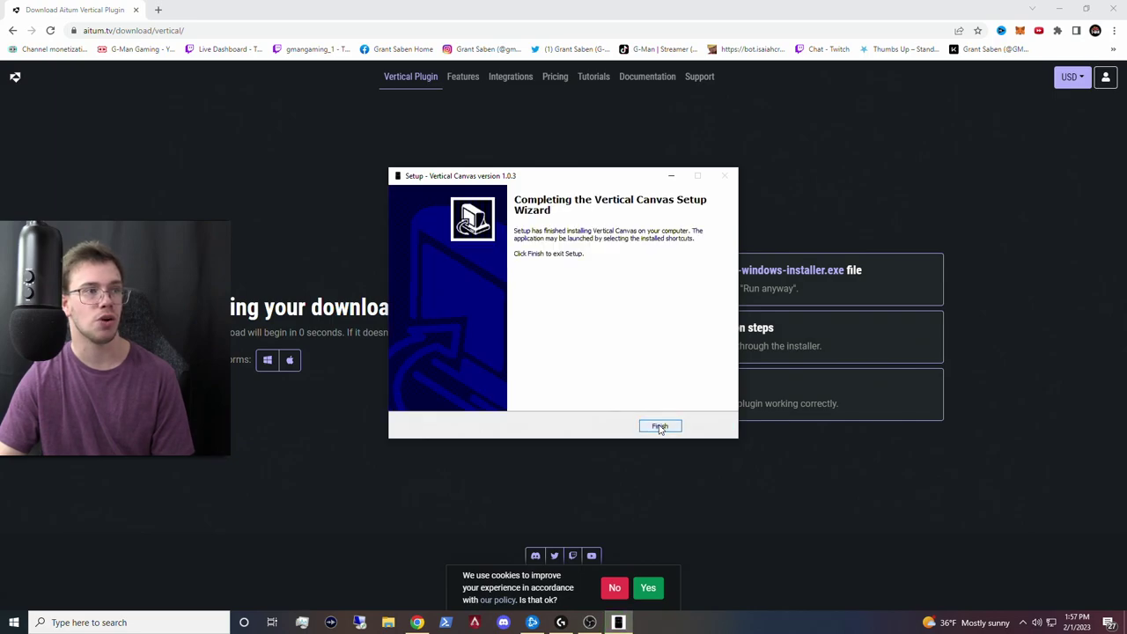
left_click(660, 426)
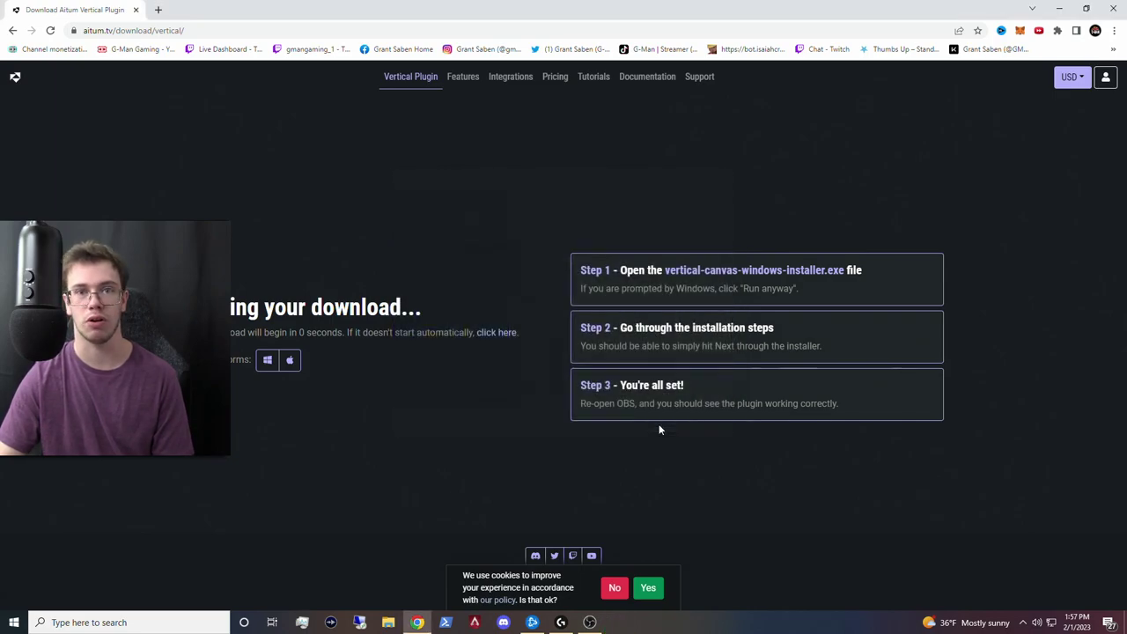
- Restart OBS so the Vertical docks load, then widen the vertical preview by moving the splitter left
left_click(589, 622)
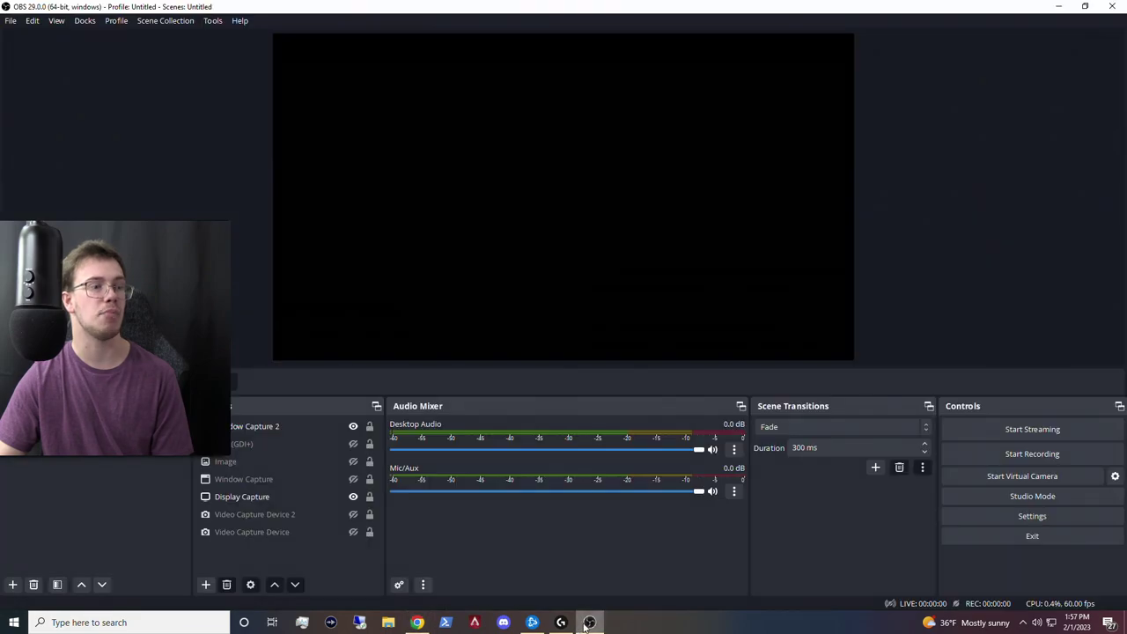
left_click(1113, 7)
left_click(119, 622)
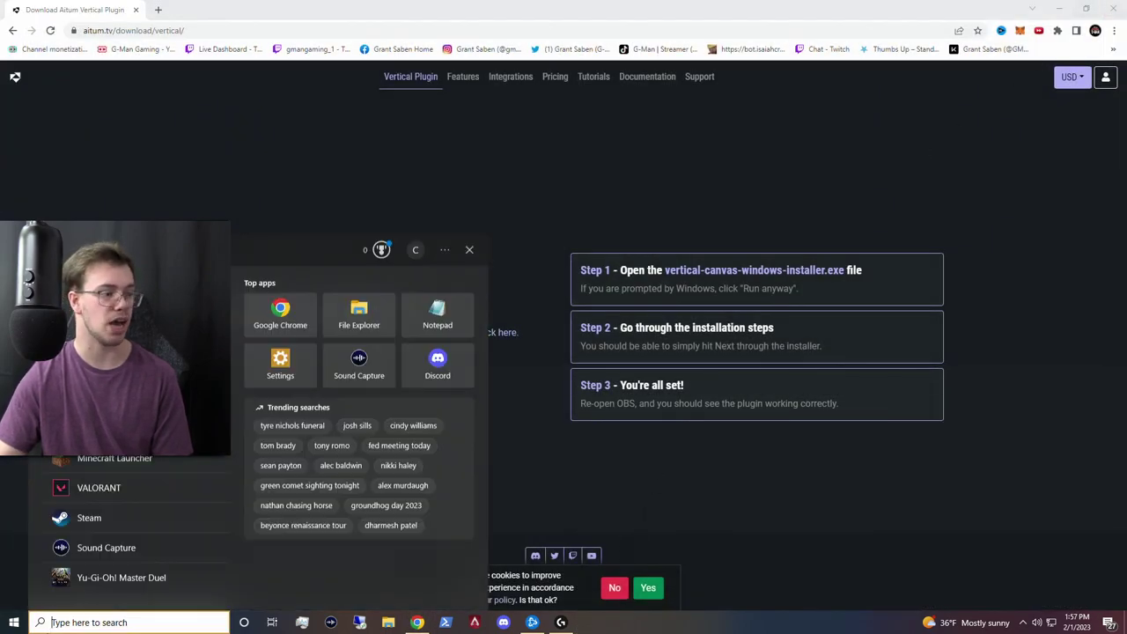
type("o")
key("Escape")
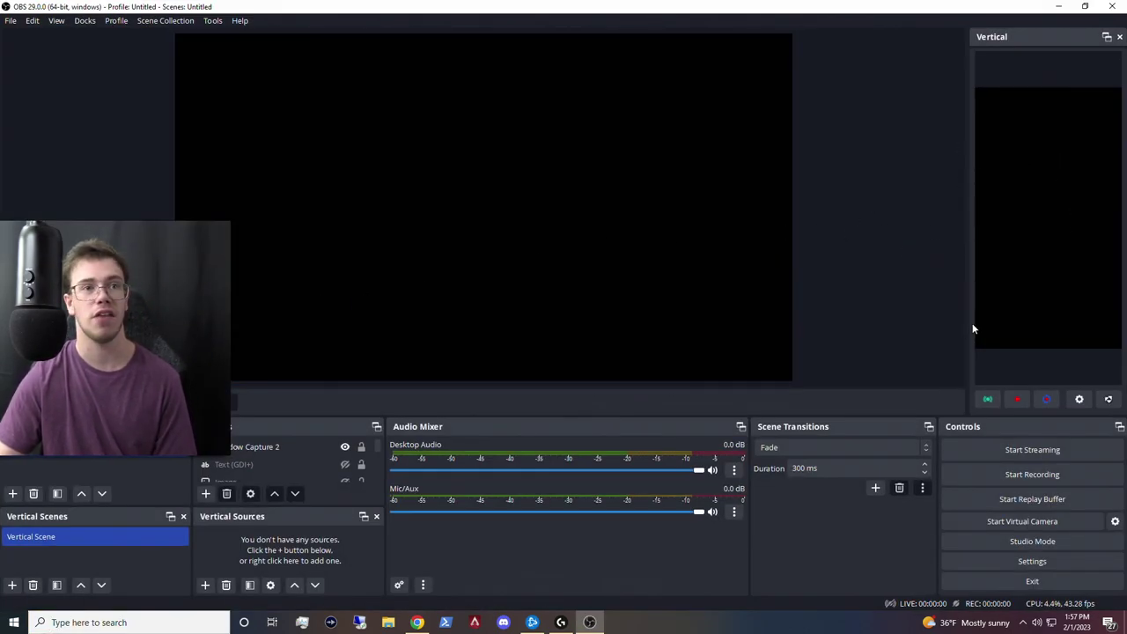
left_click_drag(967, 319, 634, 304)
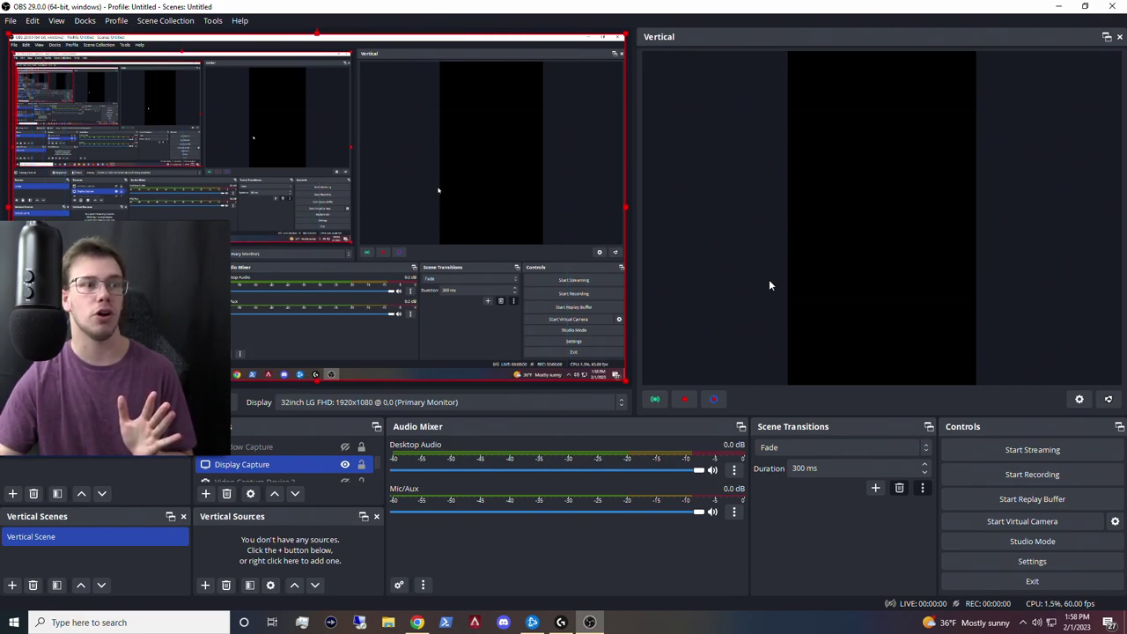
- Add the existing Display Capture to the Vertical Scene from the Vertical Sources Add menu
right_click(224, 555)
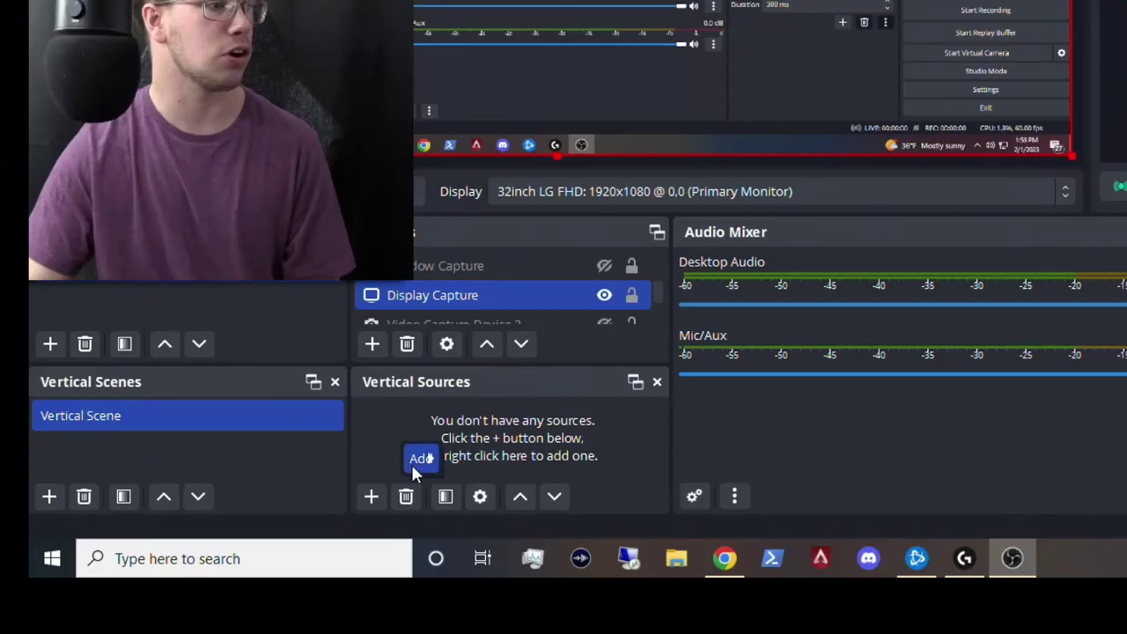
mouse_move(230, 565)
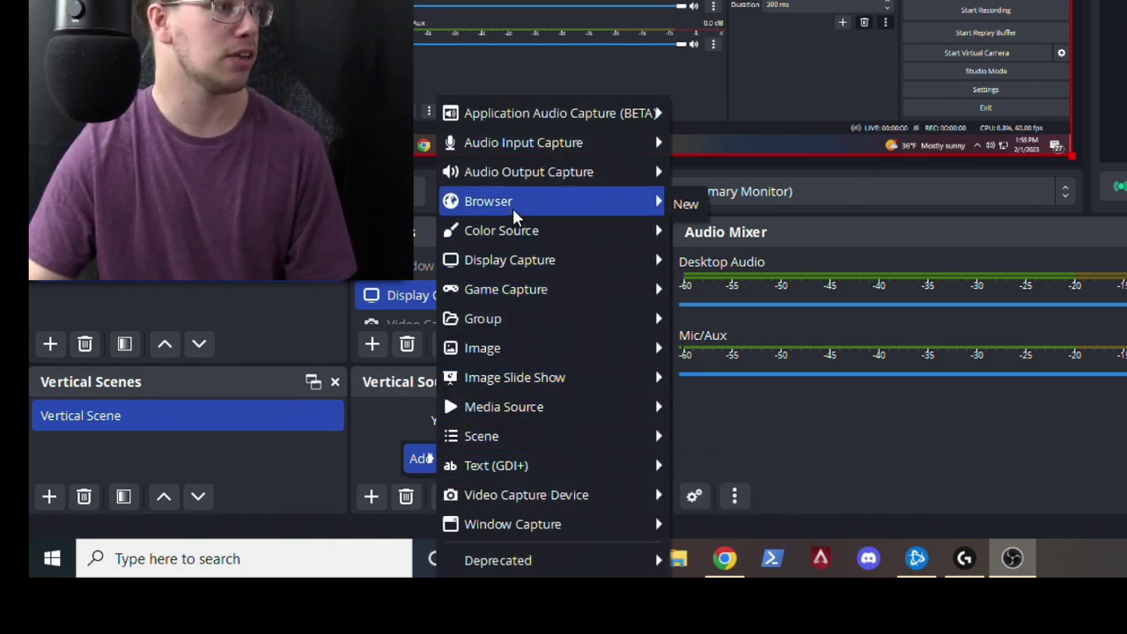
mouse_move(498, 267)
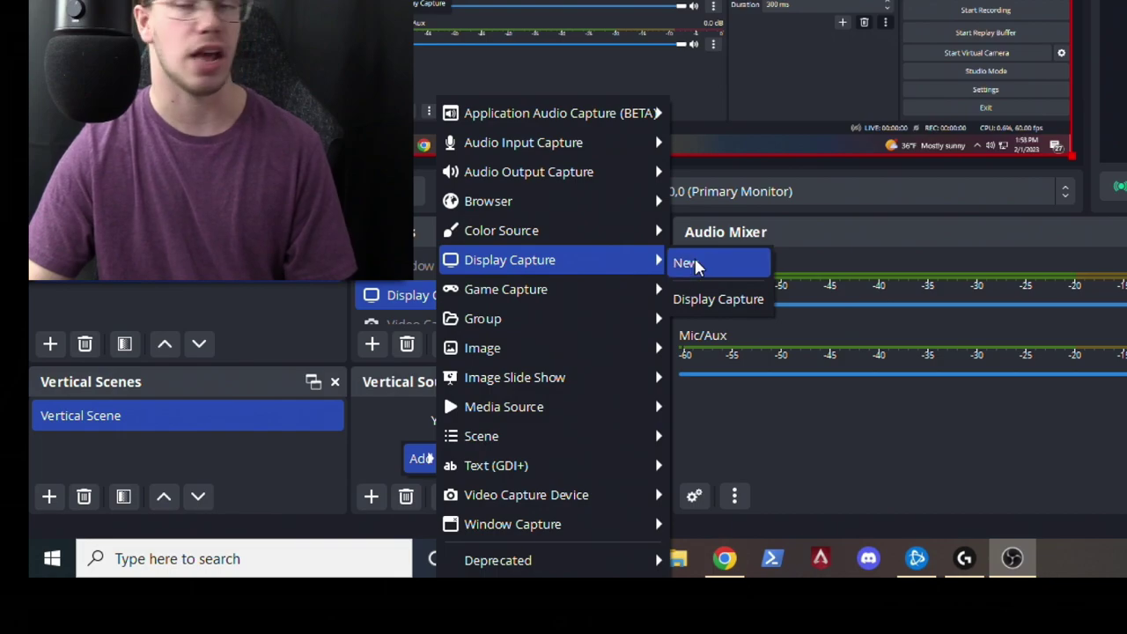
left_click(694, 302)
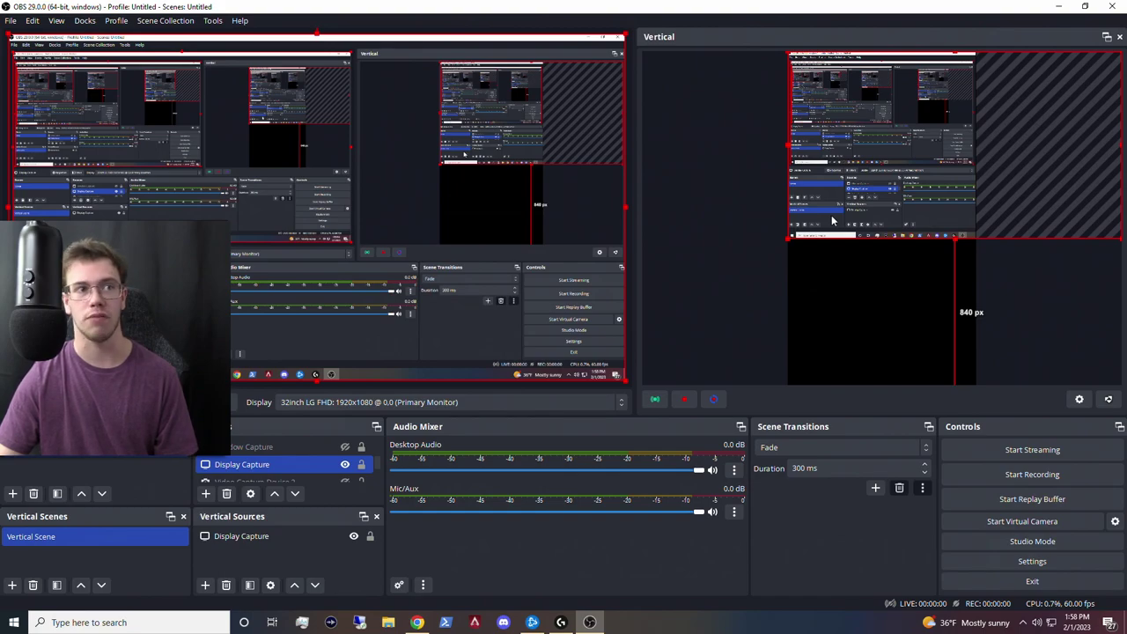
- Drag and corner-resize the Display Capture to enlarge it within the vertical preview
left_click_drag(874, 198, 868, 262)
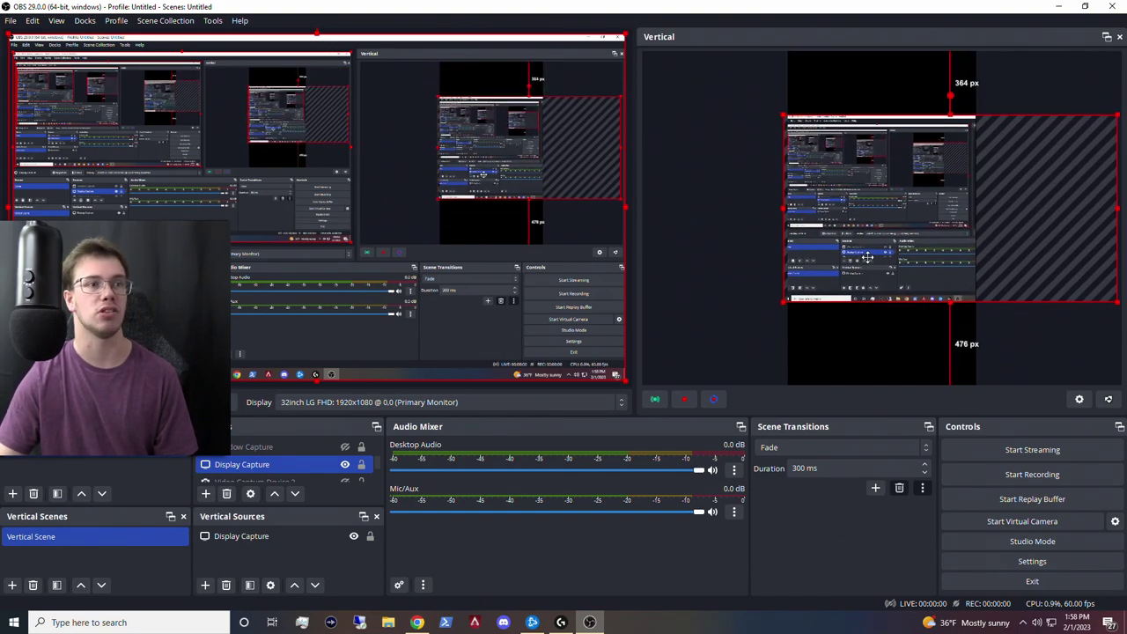
left_click(775, 308)
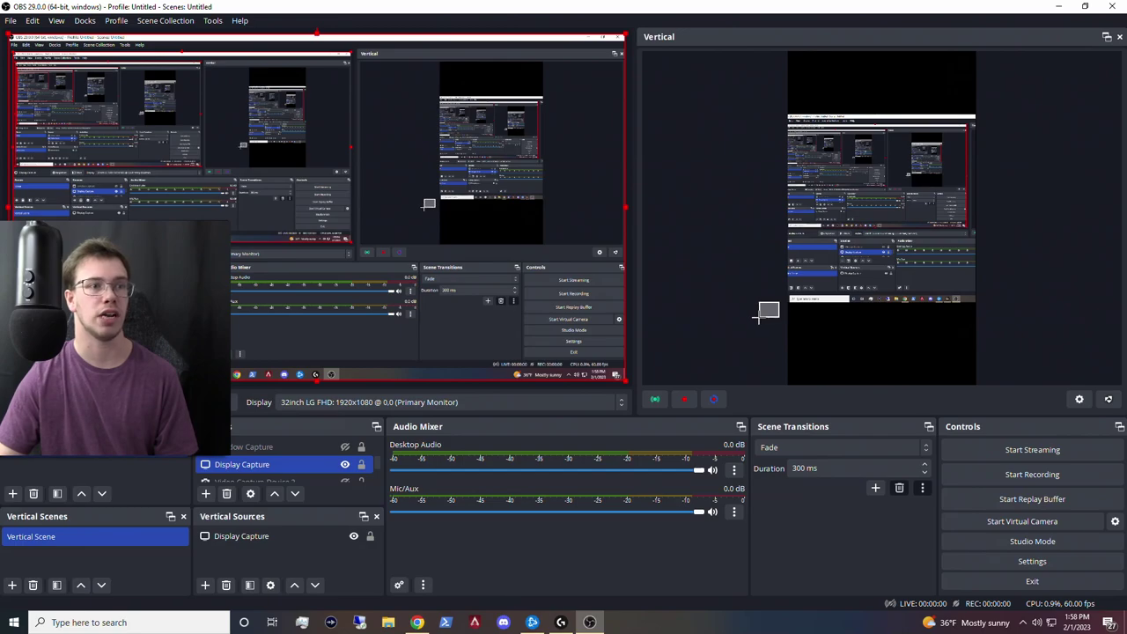
left_click_drag(823, 261, 898, 211)
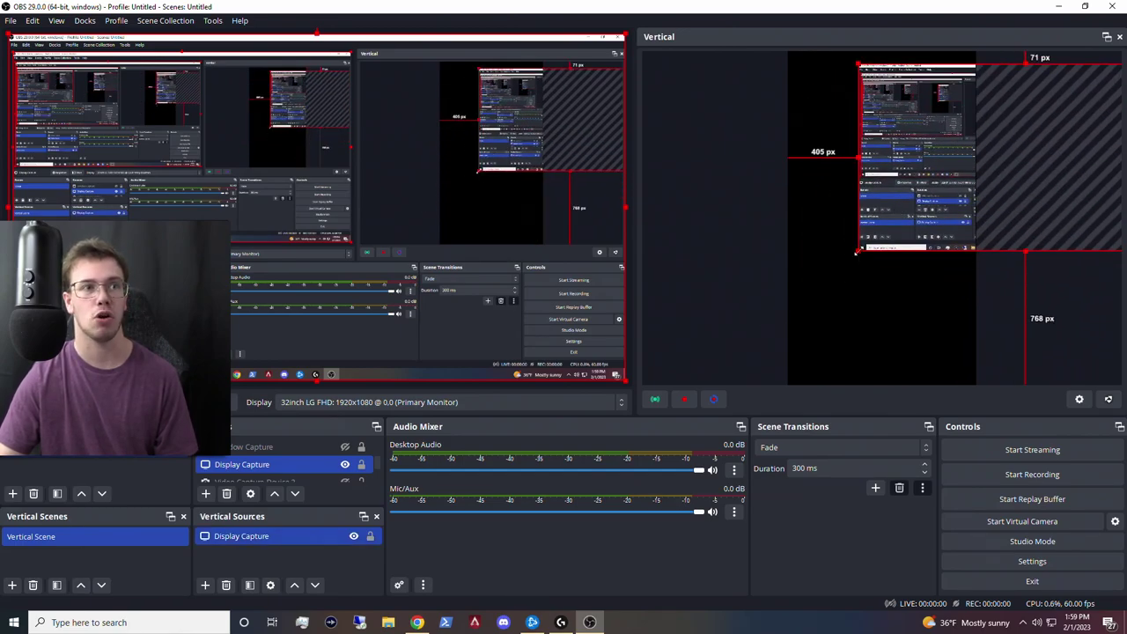
left_click_drag(857, 251, 678, 353)
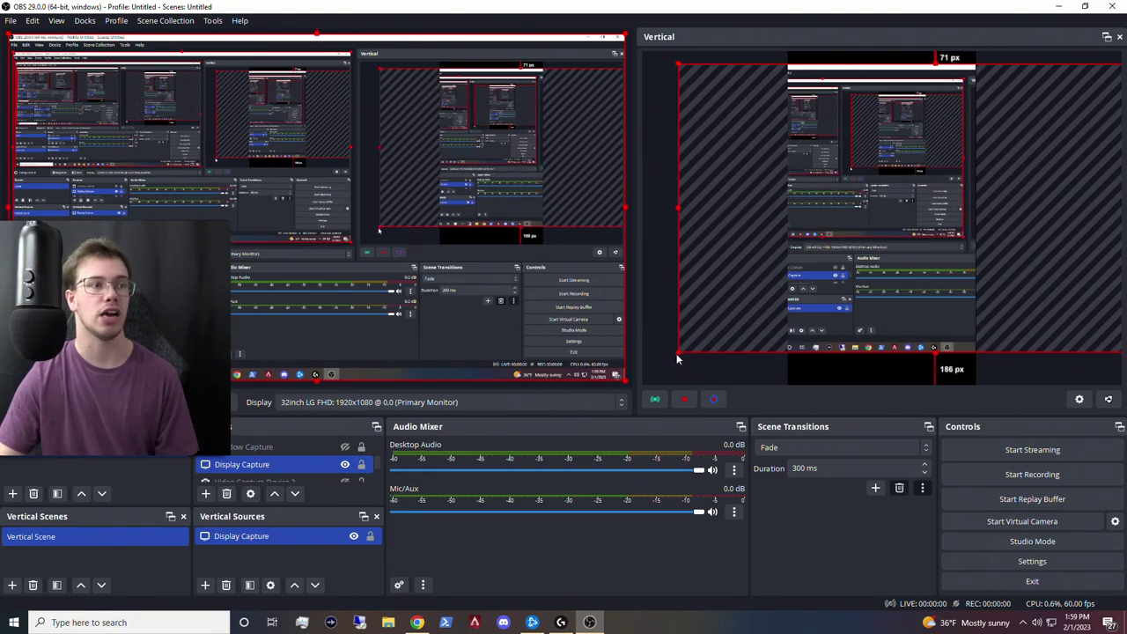
left_click_drag(877, 299, 1006, 282)
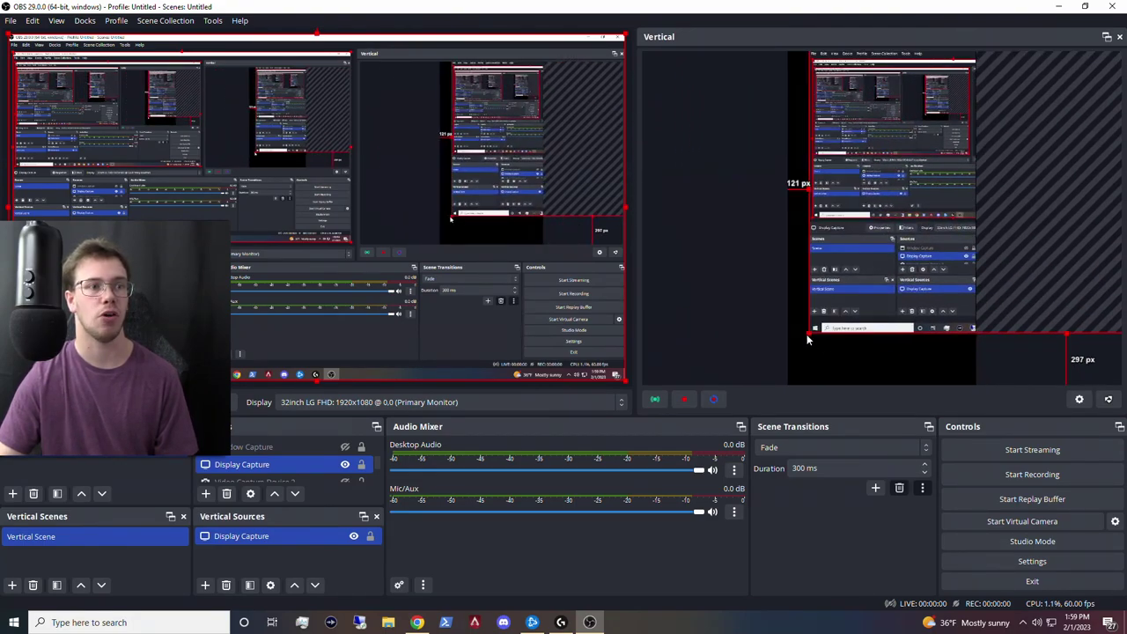
left_click_drag(806, 333, 776, 374)
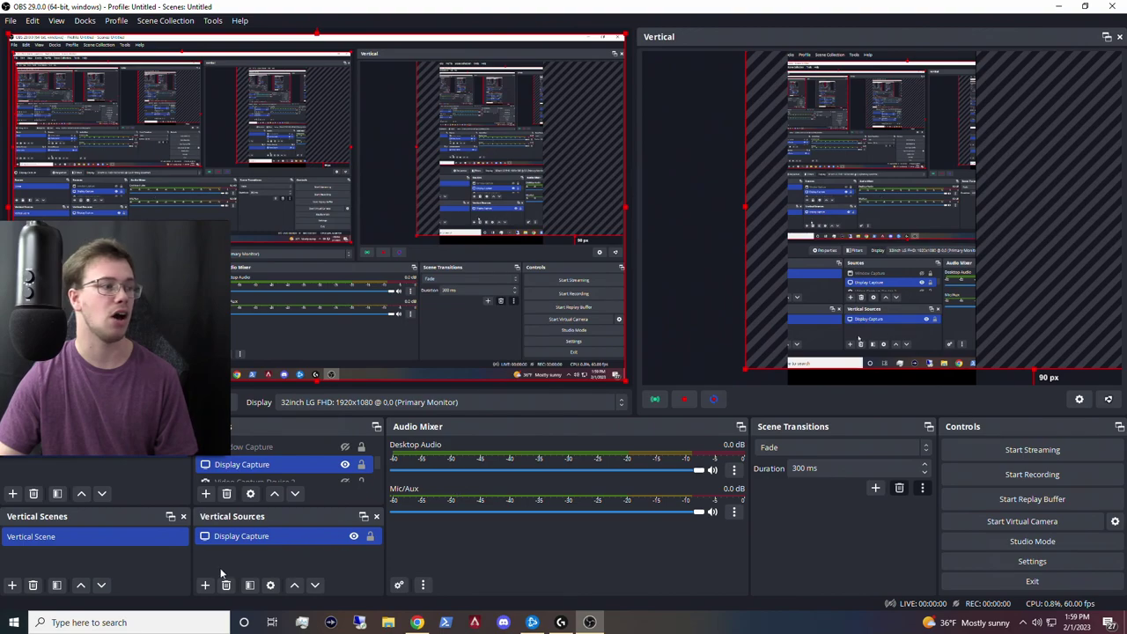
- Apply Transform > Stretch/Center to screen to the Display Capture, then drag it into place
right_click(266, 534)
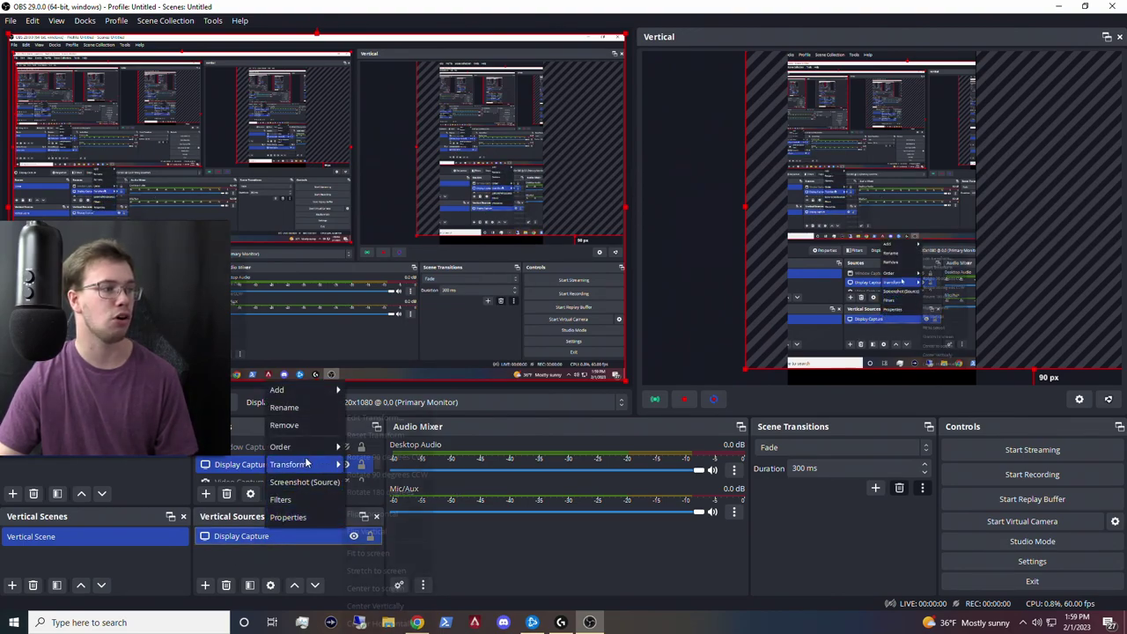
mouse_move(330, 464)
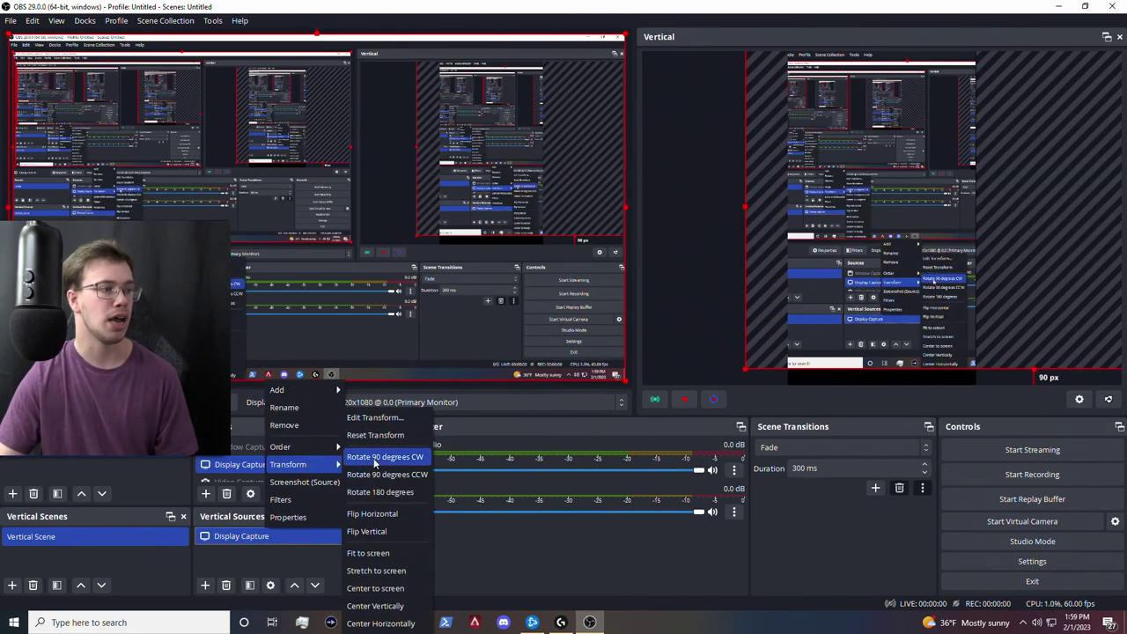
left_click(383, 586)
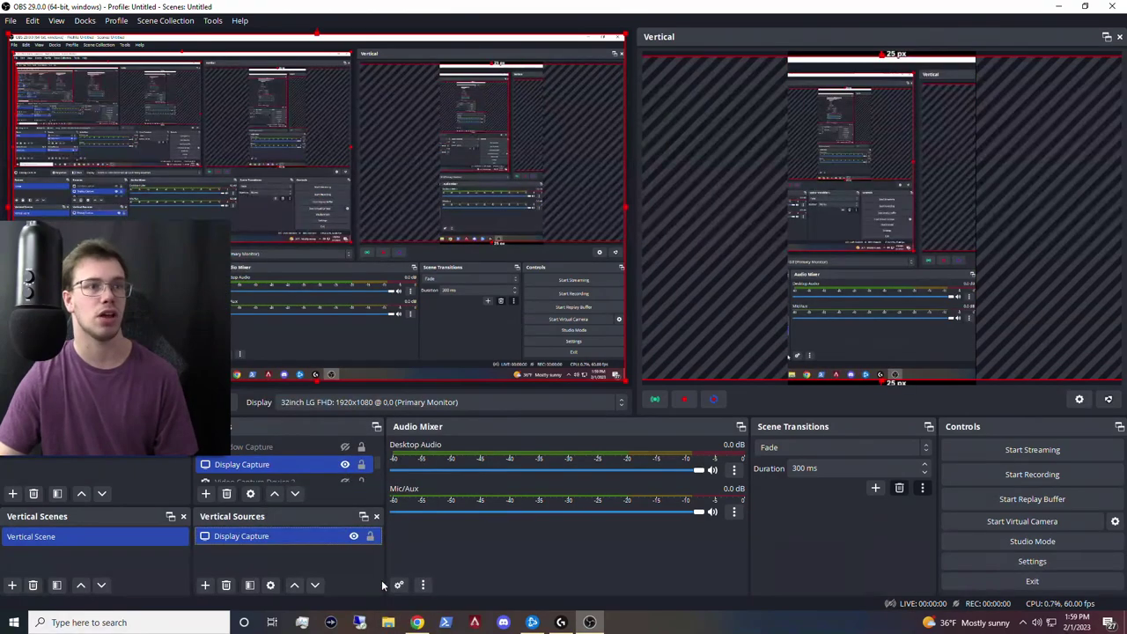
left_click_drag(876, 293, 989, 294)
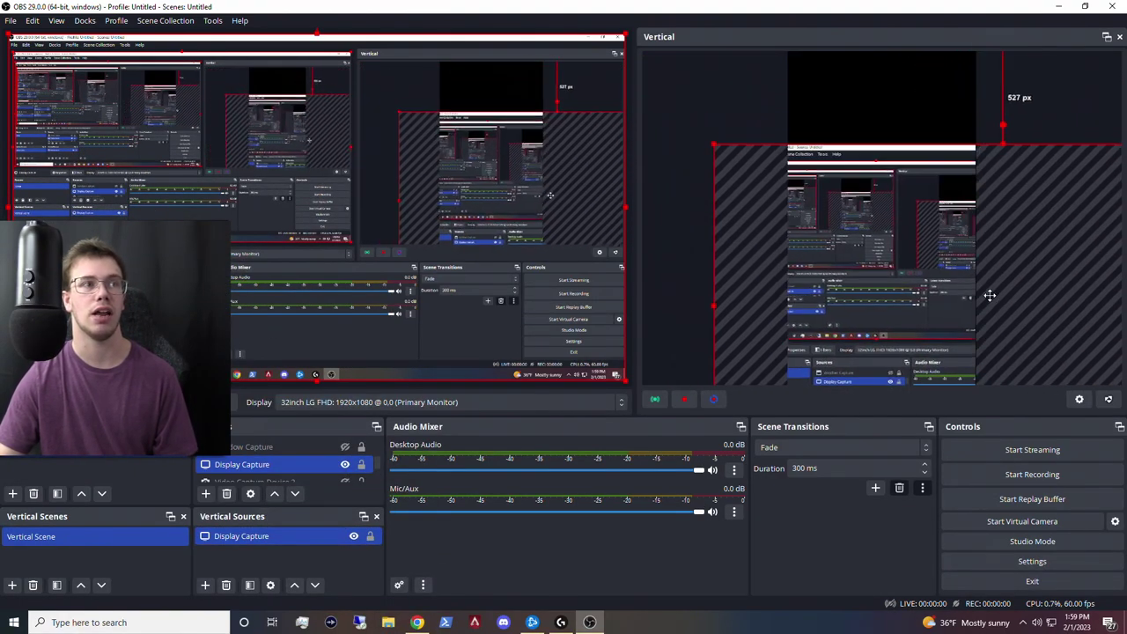
left_click_drag(860, 201, 980, 235)
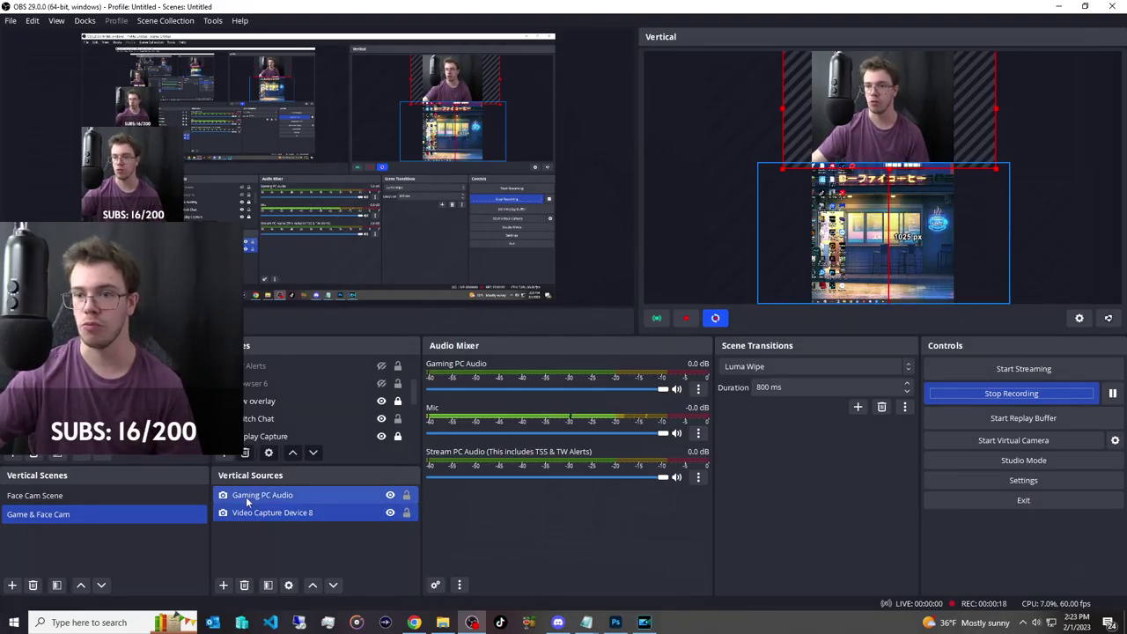
- Select Face Cam Scene in the Vertical Scenes dock so the webcam fills the frame
left_click(257, 406)
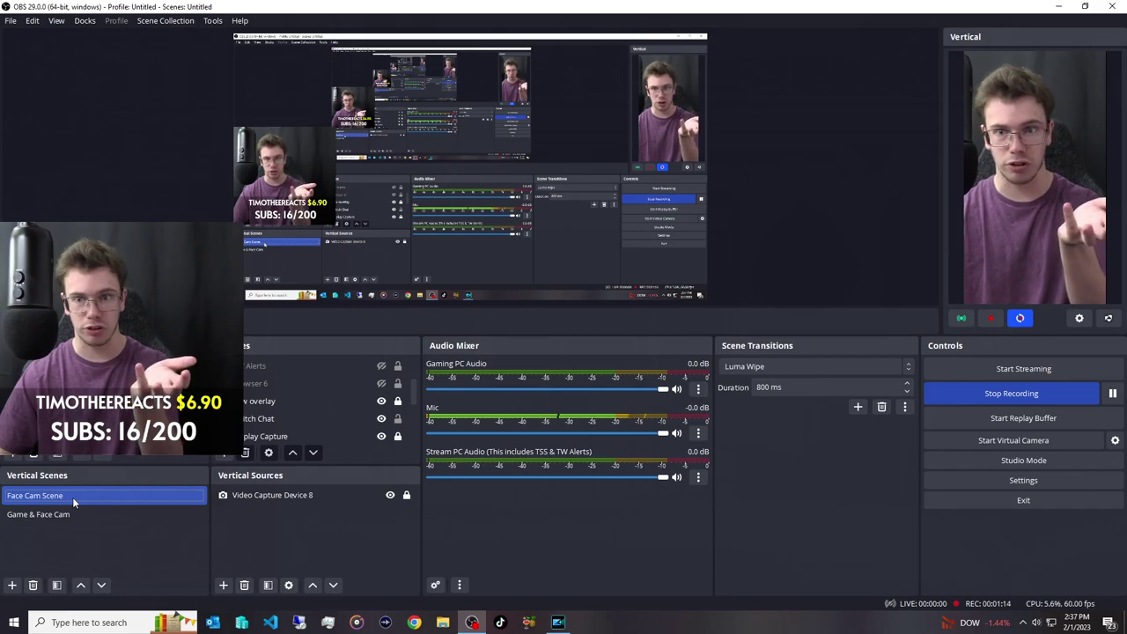
right_click(72, 496)
mouse_move(97, 470)
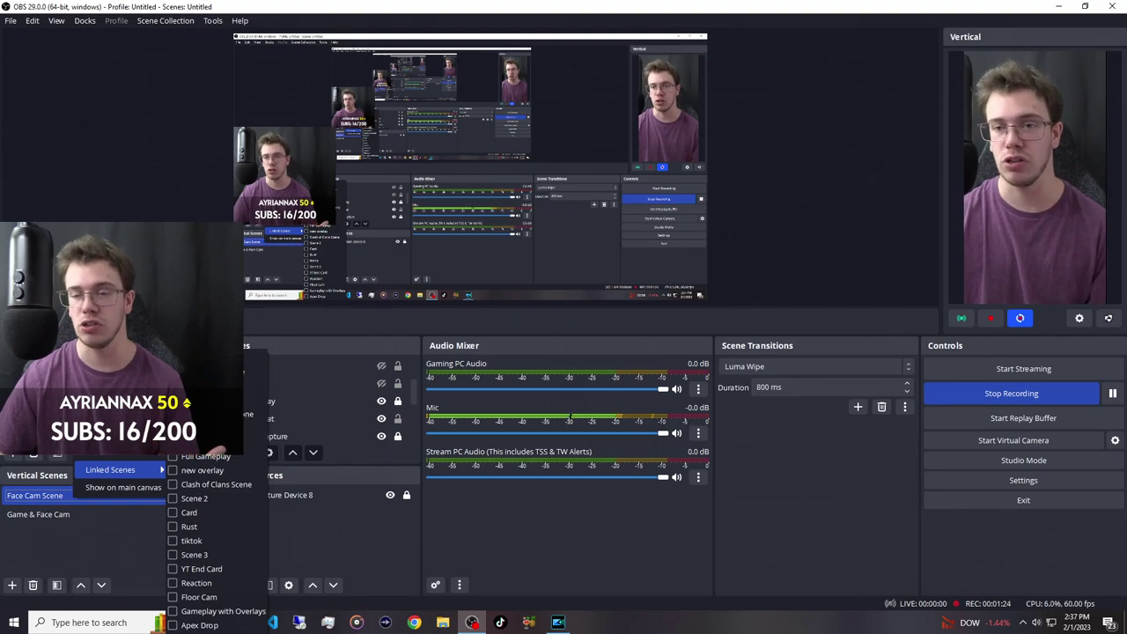
left_click(800, 255)
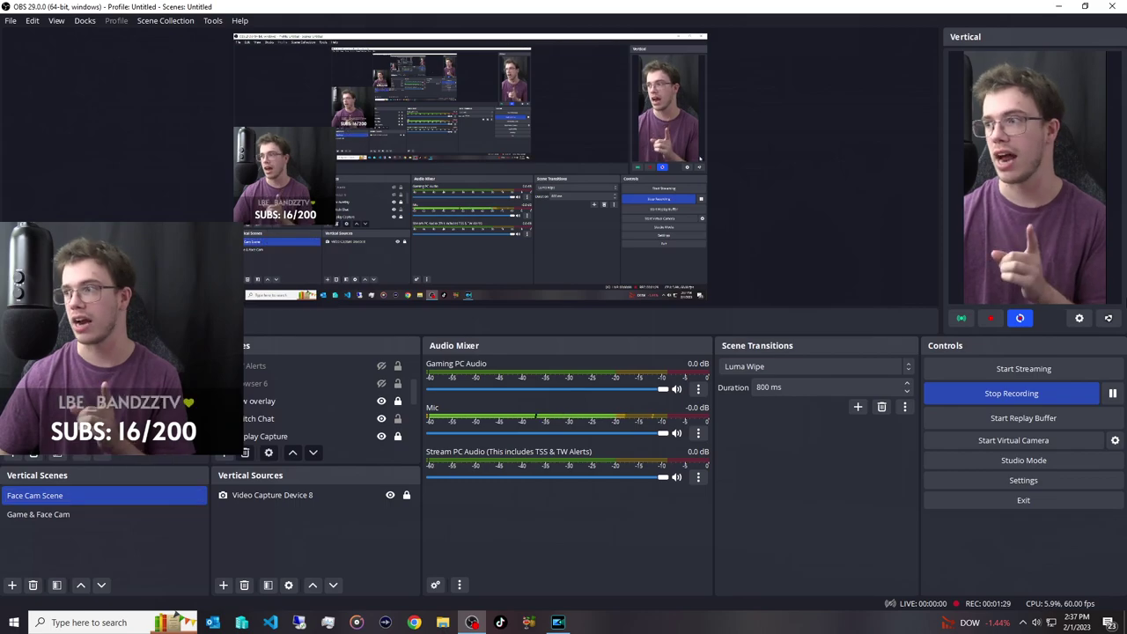
- Review Vertical Settings: 1080x1920, 6000 Kbps, 180 sec backtrack saved to E:/Vertical Video
left_click(1080, 319)
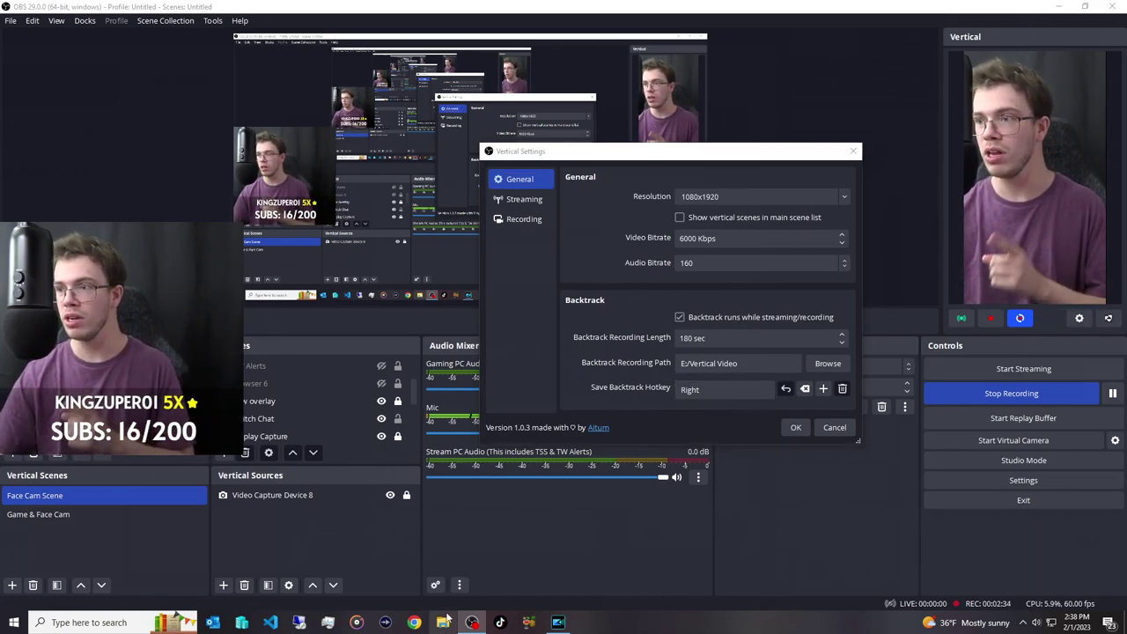
left_click(445, 621)
- Browse the Replay clips in E:\Vertical Video, then in E:\Raw Video
left_click(411, 289)
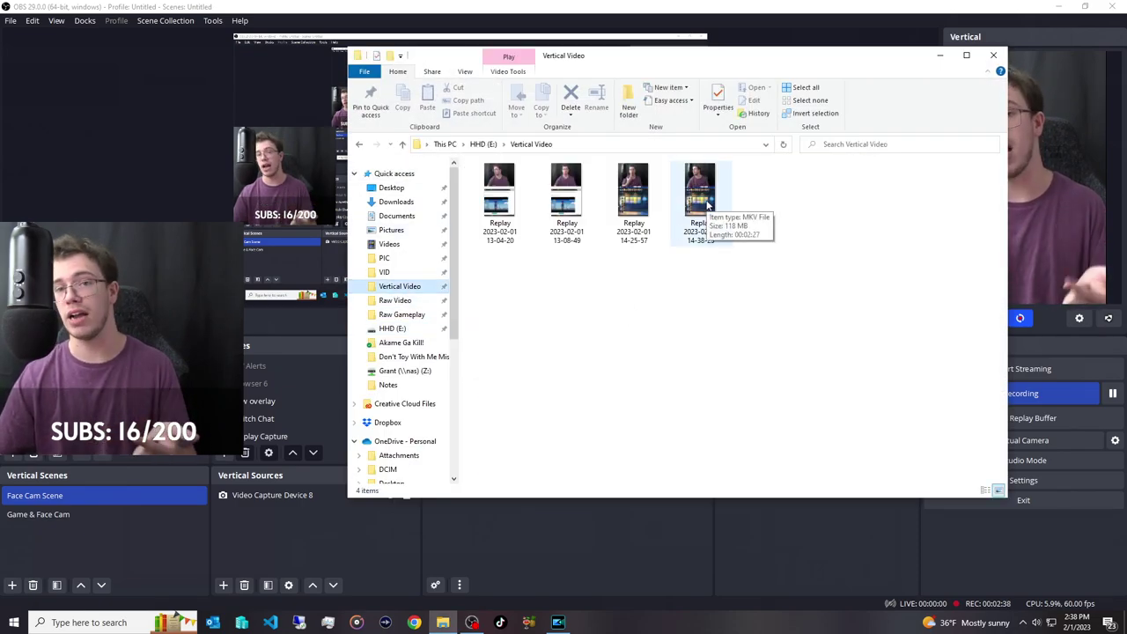
left_click(394, 300)
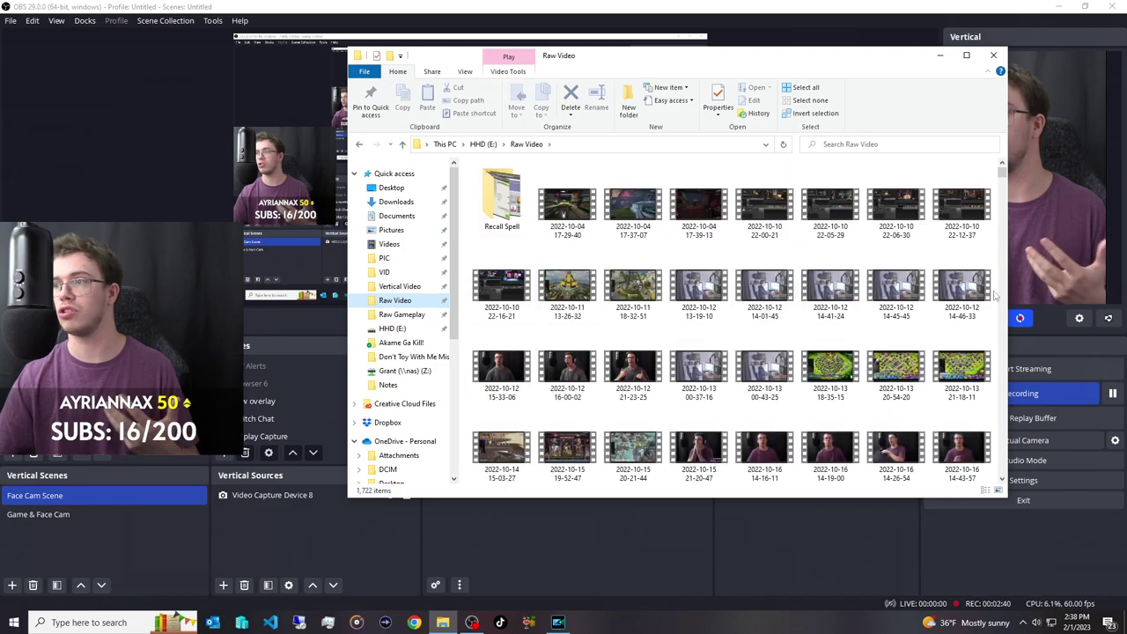
scroll(993, 296, "down", 20)
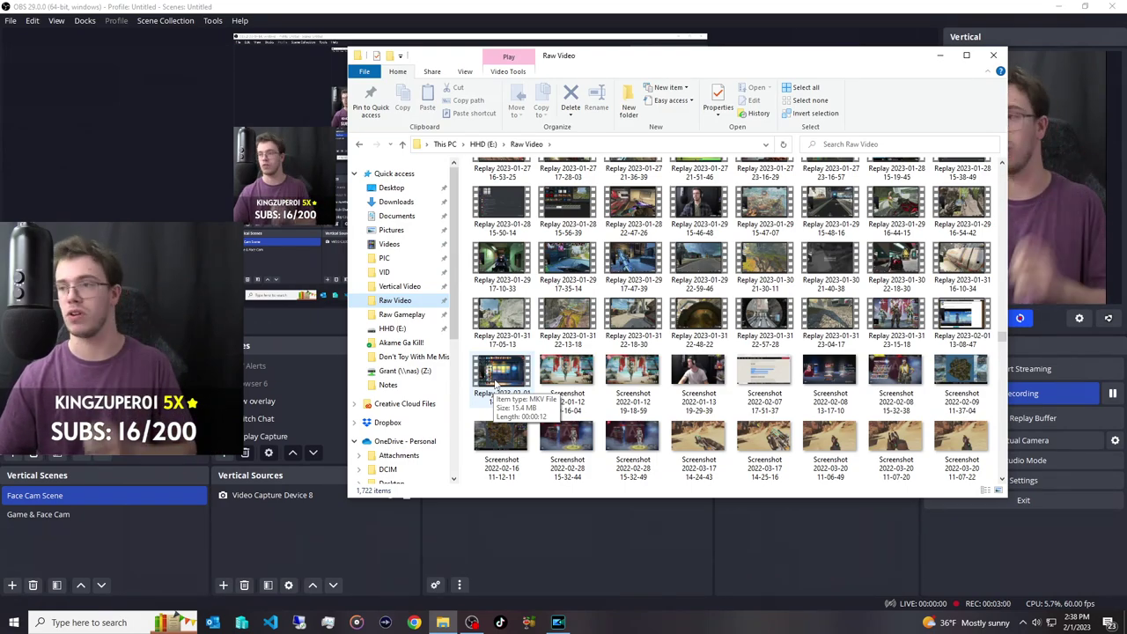
- Set the vertical Recording Path to E:/Vertical Video with Down as start and stop hotkey
left_click(994, 56)
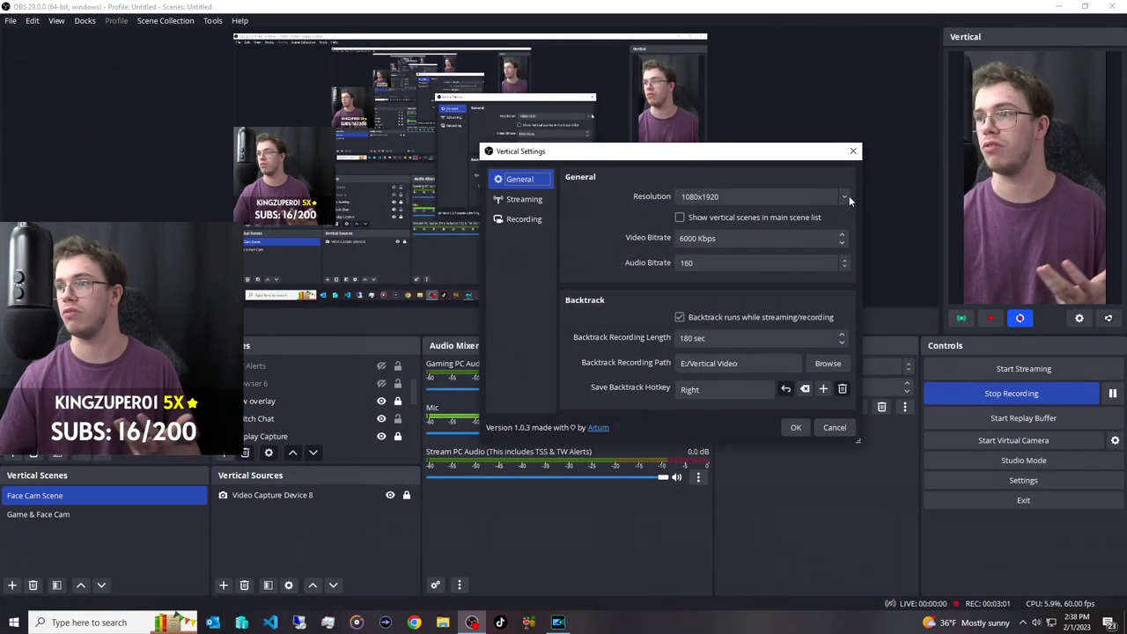
left_click(523, 202)
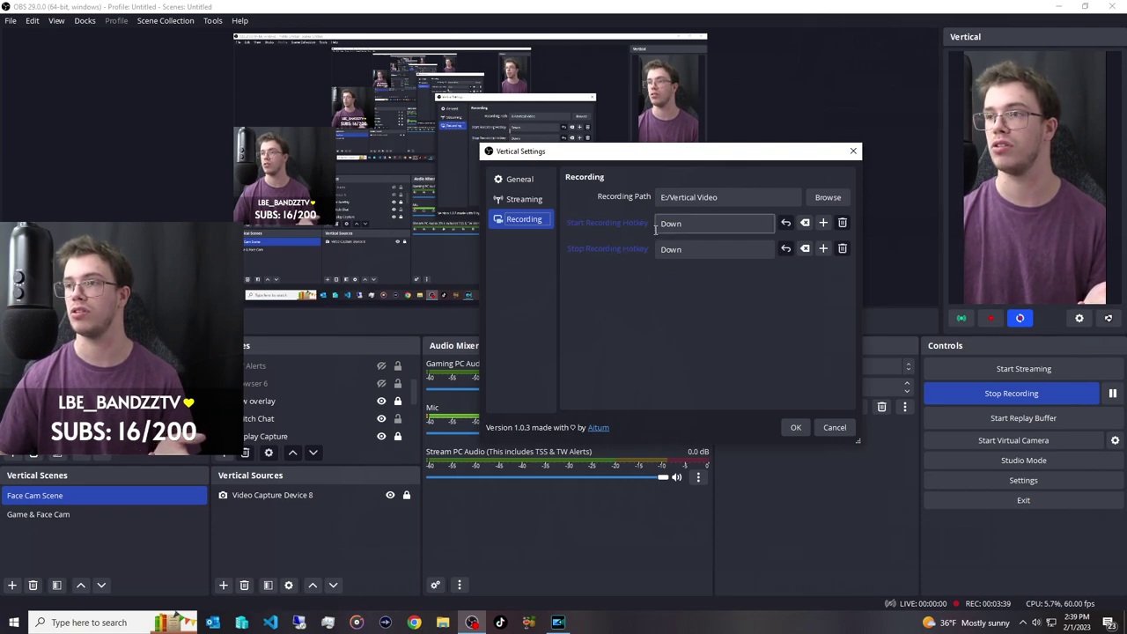
left_click(597, 173)
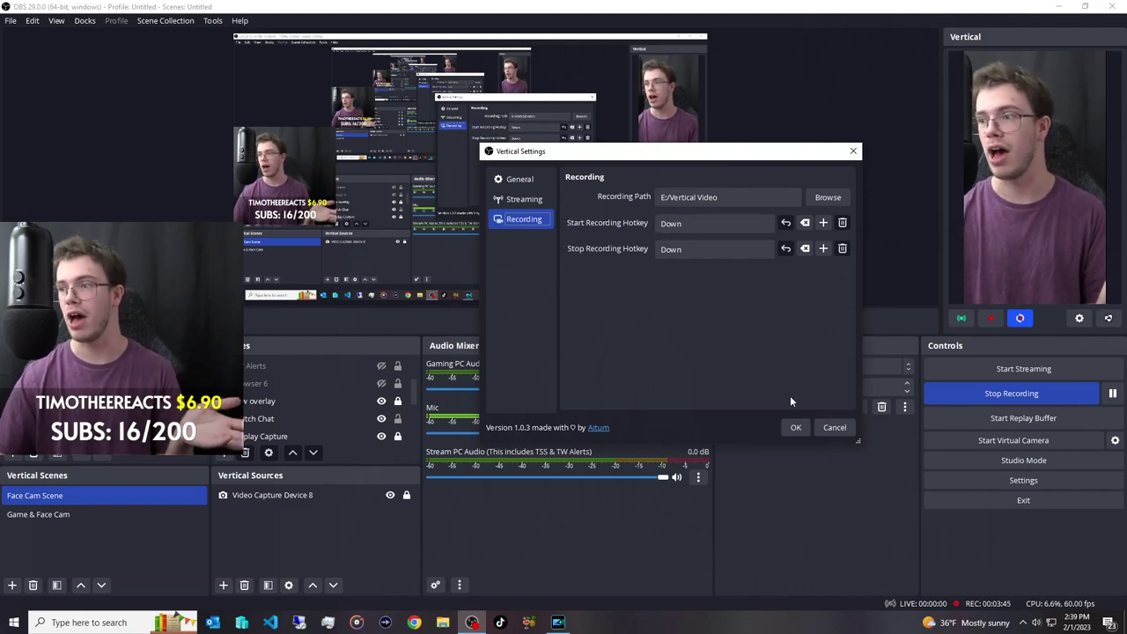
- Confirm the Vertical Settings with OK, keeping vertical recording to E:/Vertical Video
left_click(784, 427)
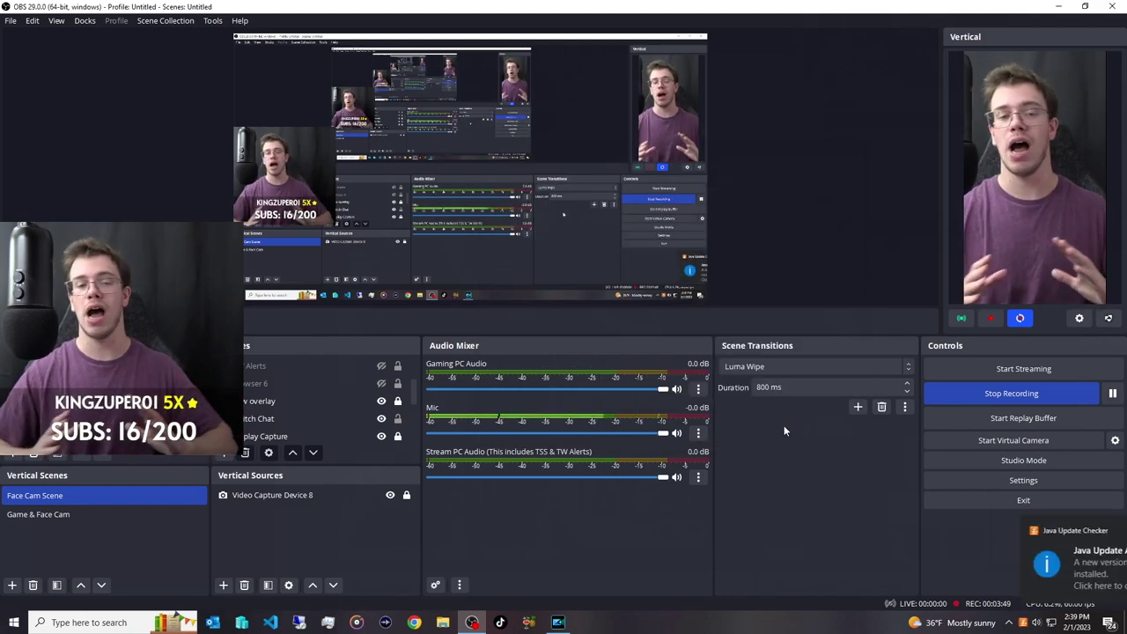